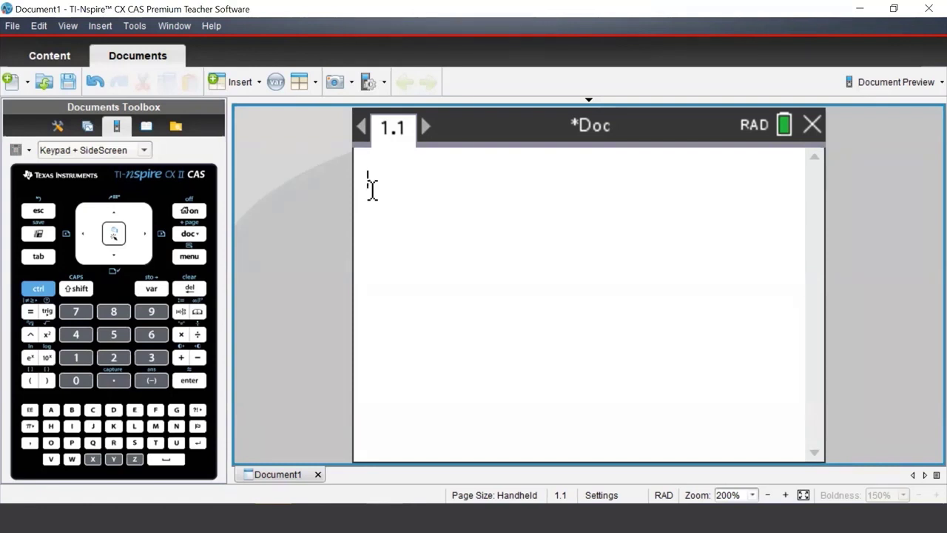
Launch Finance Solver from the menu's 8 Finance submenu, item 1.
{"action": "left_click", "coordinate": [190, 261]}
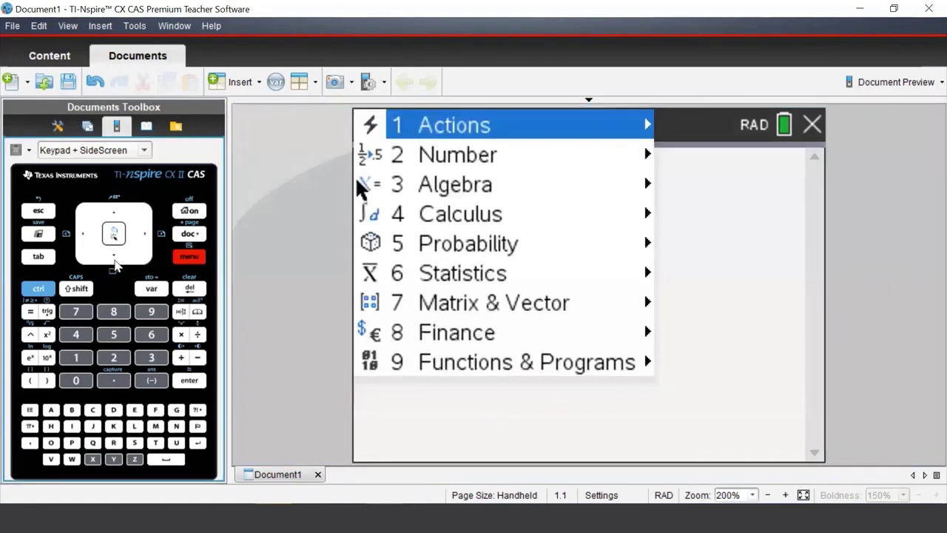
{"action": "left_click", "coordinate": [114, 259]}
{"action": "left_click", "coordinate": [115, 259]}
{"action": "left_click", "coordinate": [115, 259]}
{"action": "left_click", "coordinate": [115, 259]}
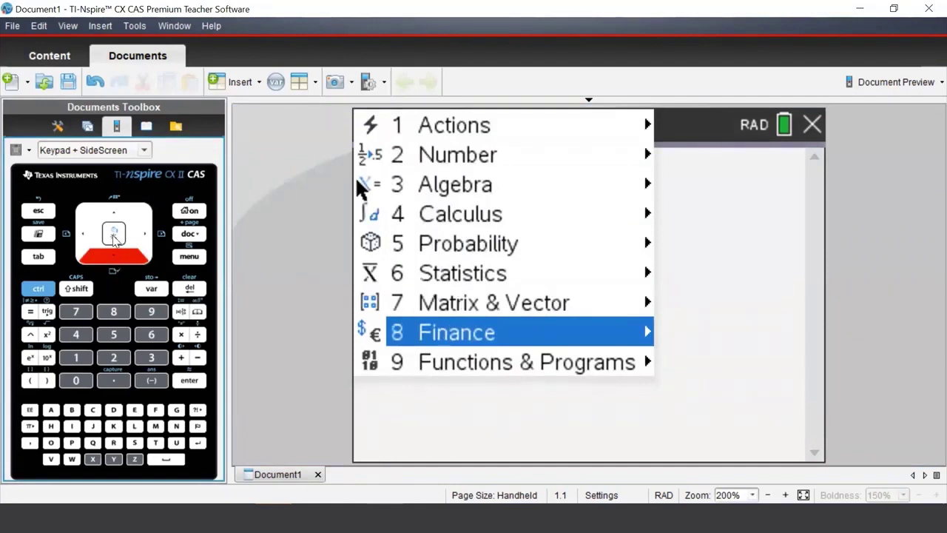
{"action": "left_click", "coordinate": [113, 236]}
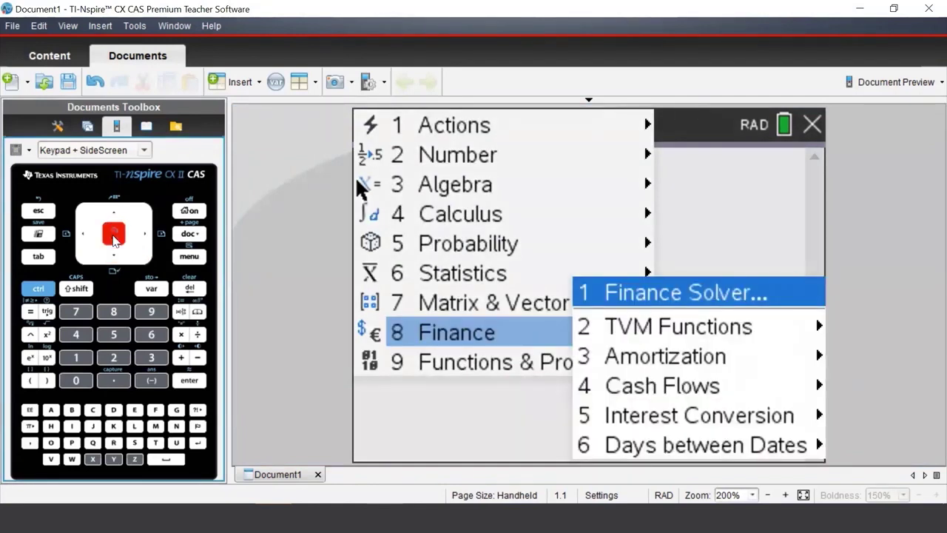
{"action": "left_click", "coordinate": [114, 237]}
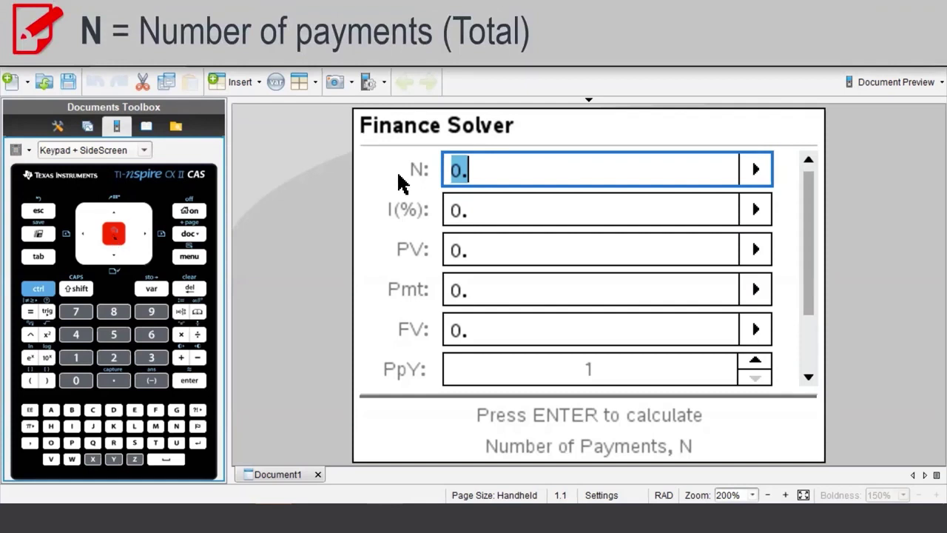
{"action": "left_click", "coordinate": [46, 256]}
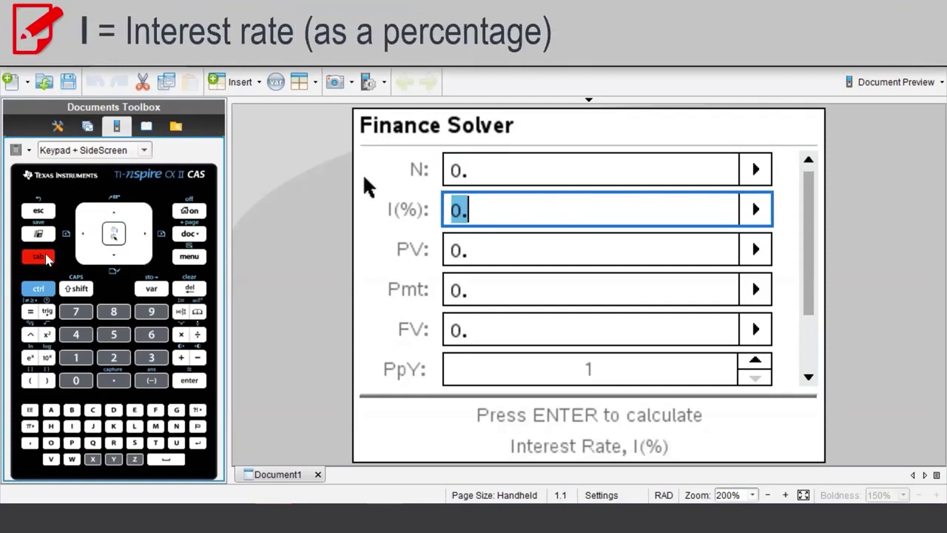
{"action": "left_click", "coordinate": [46, 256]}
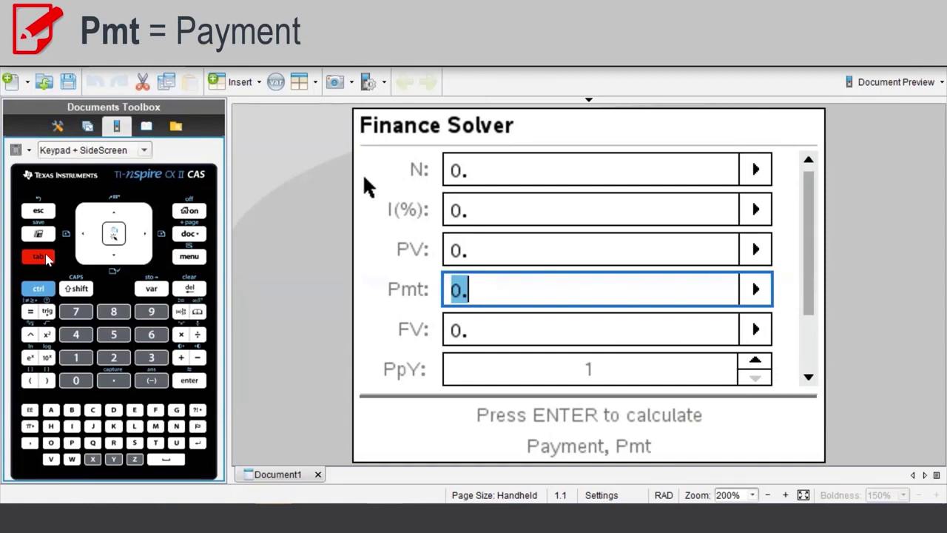
{"action": "key", "text": "Tab"}
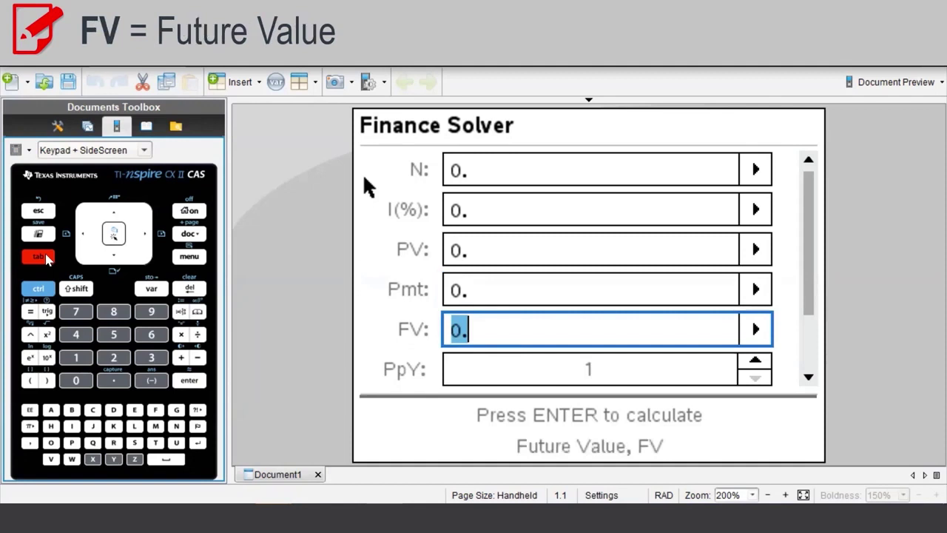
{"action": "key", "text": "Tab"}
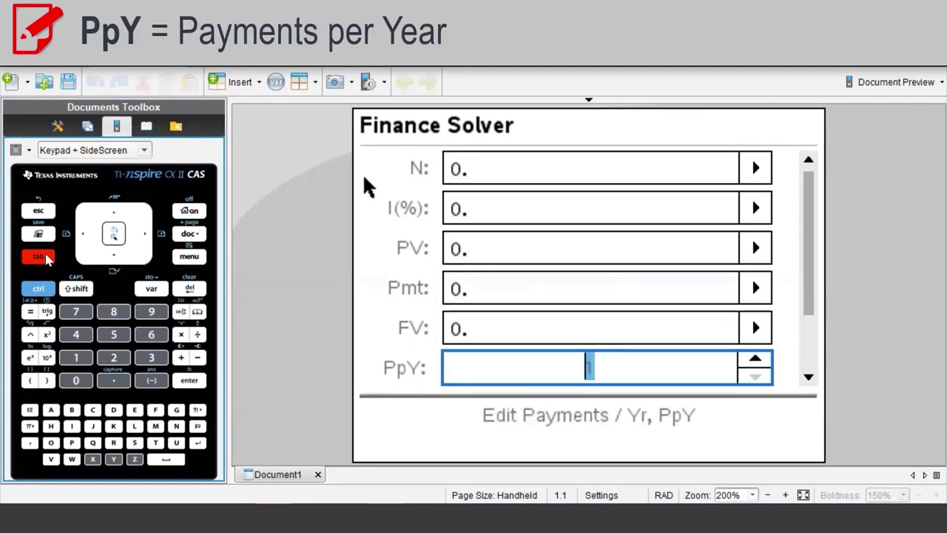
{"action": "key", "text": "Tab"}
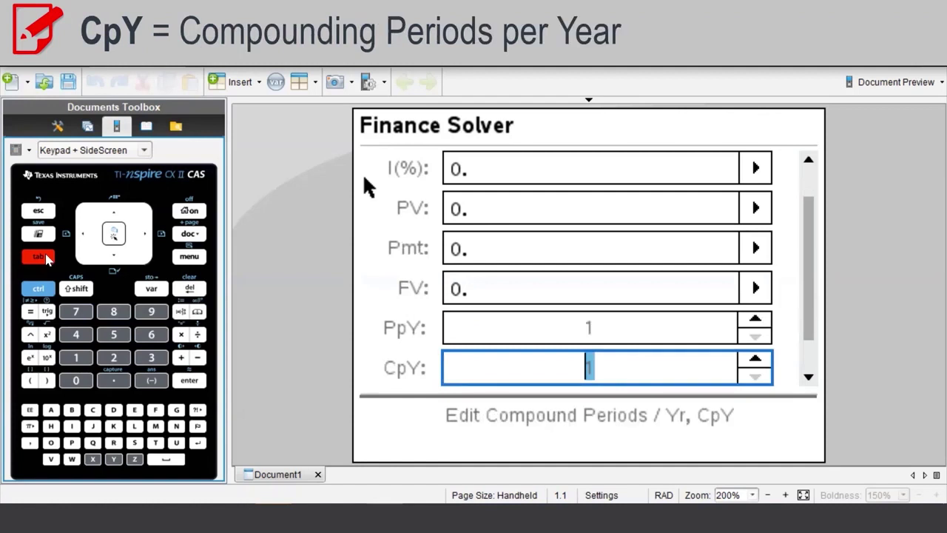
{"action": "key", "text": "Tab"}
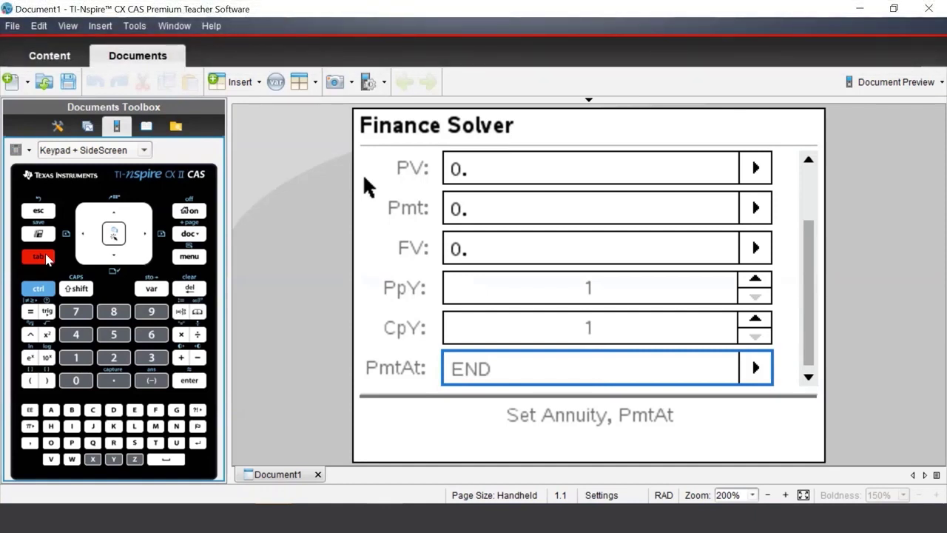
{"action": "left_click", "coordinate": [46, 254]}
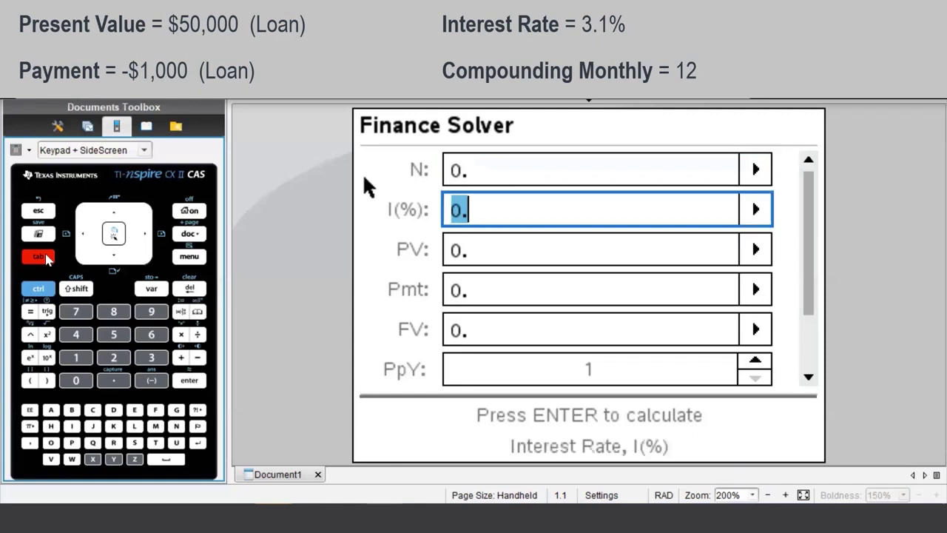
Enter an interest rate I(%) of 3.1 and a present value PV of 50000.
{"action": "left_click", "coordinate": [154, 358]}
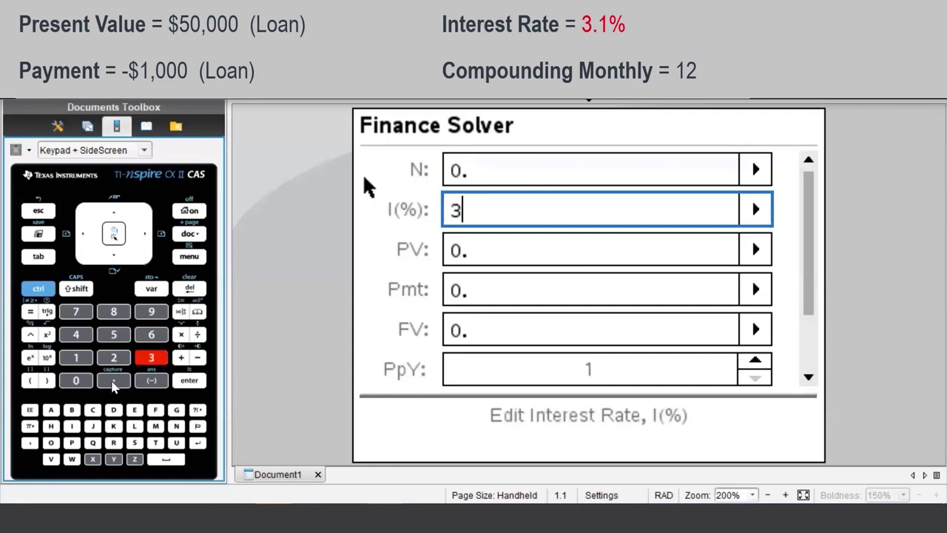
{"action": "left_click", "coordinate": [114, 381]}
{"action": "left_click", "coordinate": [81, 367]}
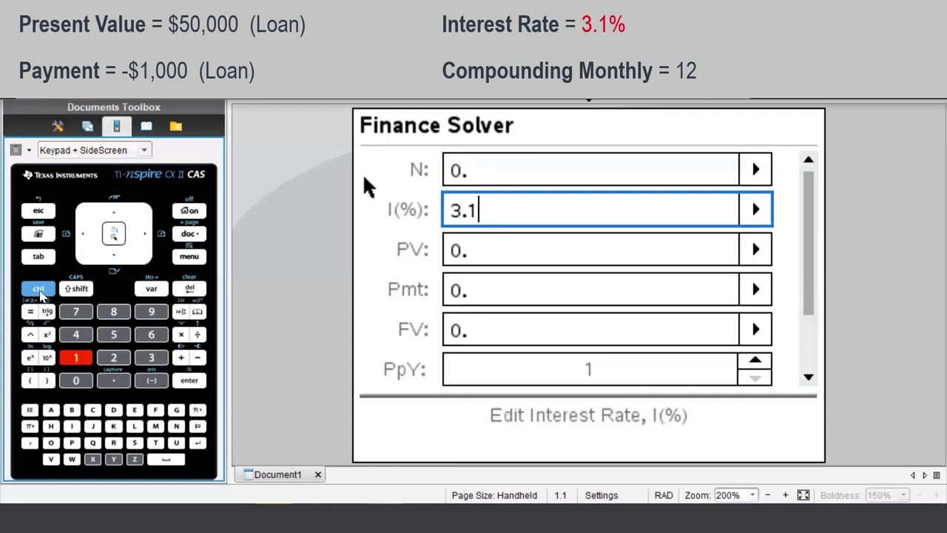
{"action": "left_click", "coordinate": [38, 258]}
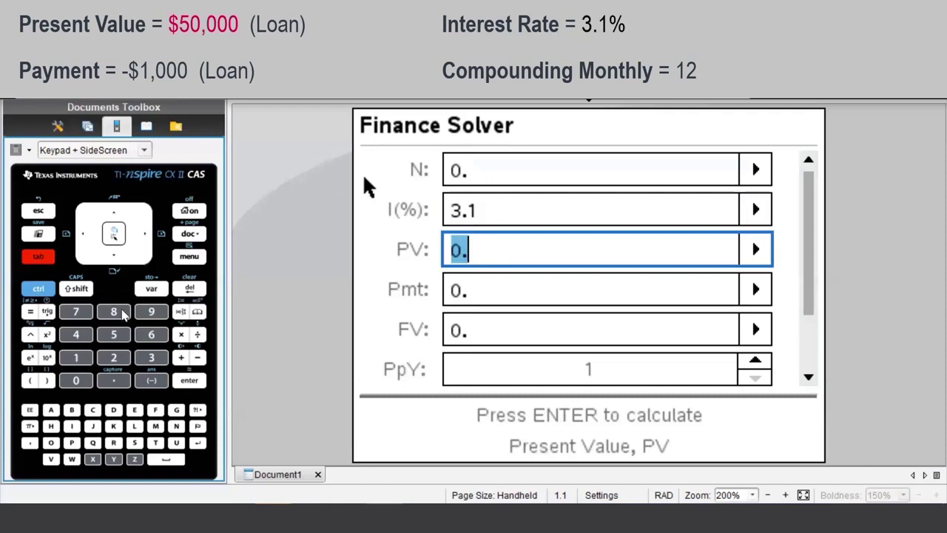
{"action": "left_click", "coordinate": [125, 337]}
{"action": "type", "text": "0000"}
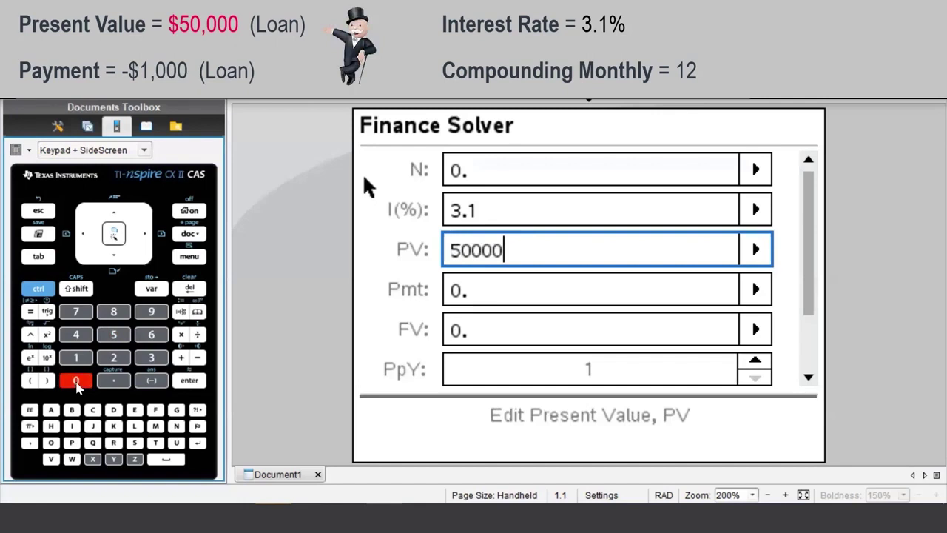
Set the payment Pmt to -1000 and the future value FV to 0.
{"action": "left_click", "coordinate": [43, 259]}
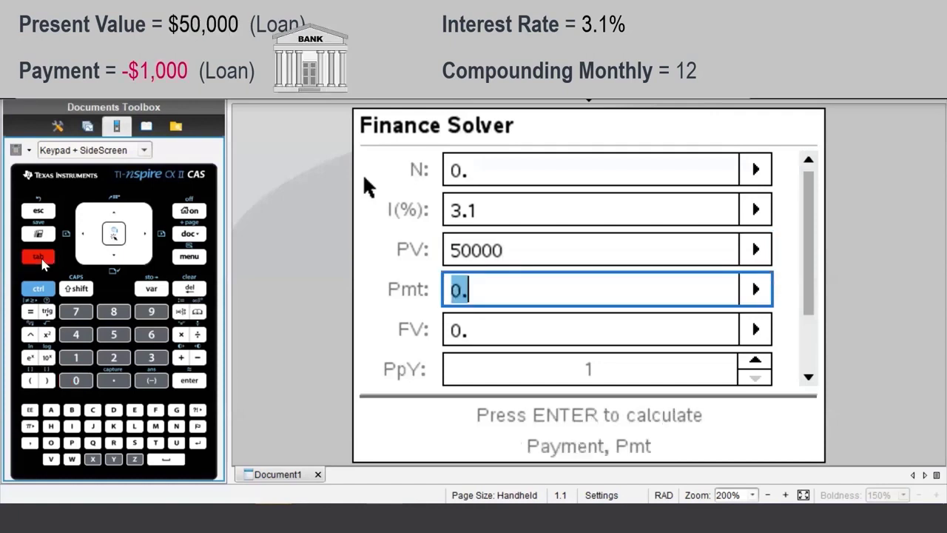
{"action": "left_click", "coordinate": [152, 380]}
{"action": "left_click", "coordinate": [85, 358]}
{"action": "left_click", "coordinate": [84, 380]}
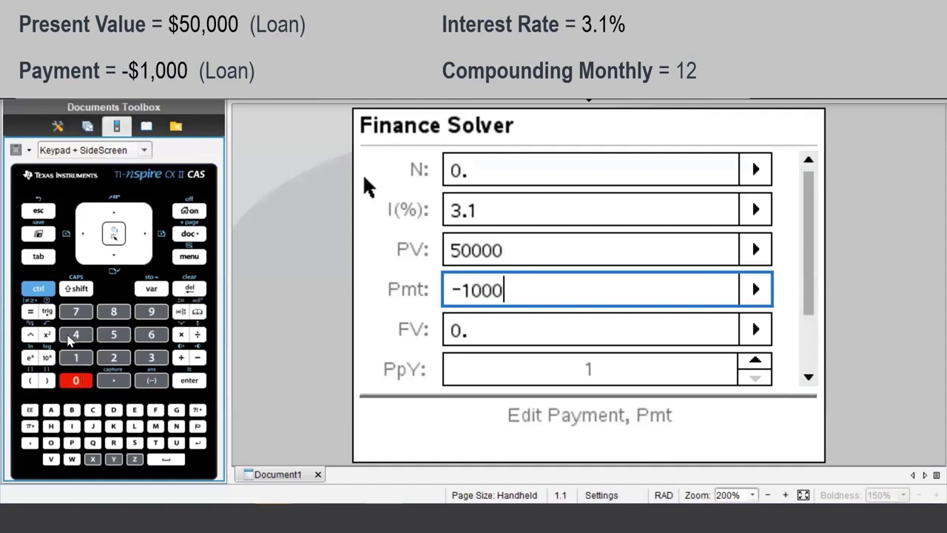
{"action": "left_click", "coordinate": [41, 257]}
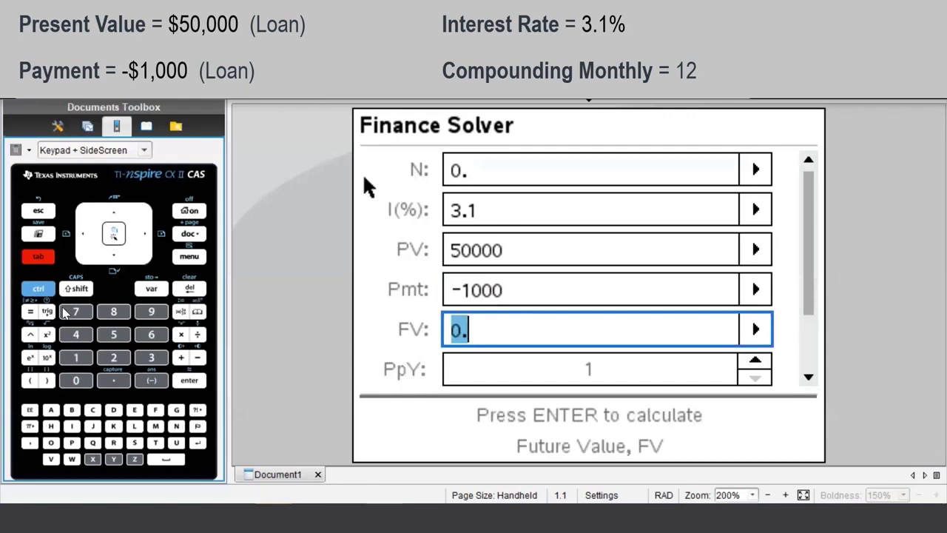
{"action": "left_click", "coordinate": [76, 386]}
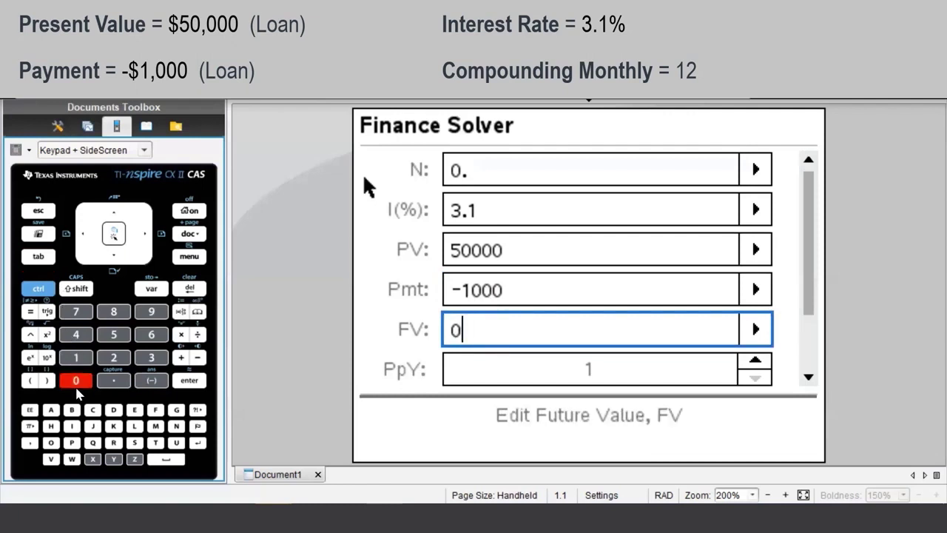
Set payments per year PpY to 12, leaving compounding periods CpY at 12.
{"action": "left_click", "coordinate": [41, 256]}
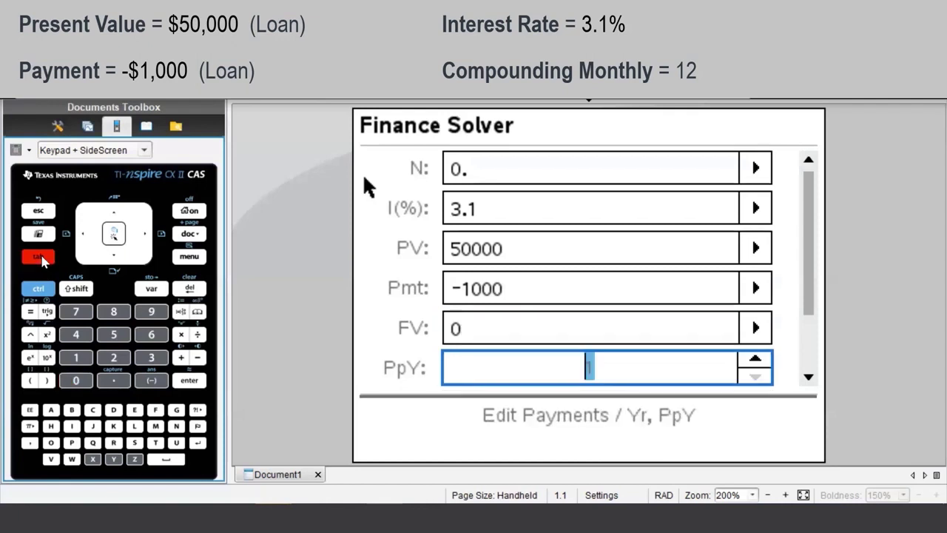
{"action": "left_click", "coordinate": [75, 358]}
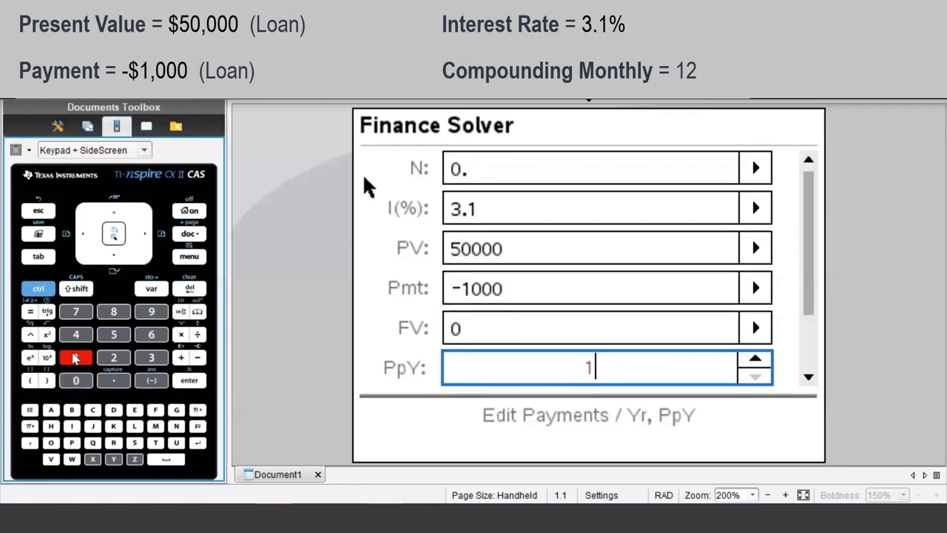
{"action": "left_click", "coordinate": [113, 358]}
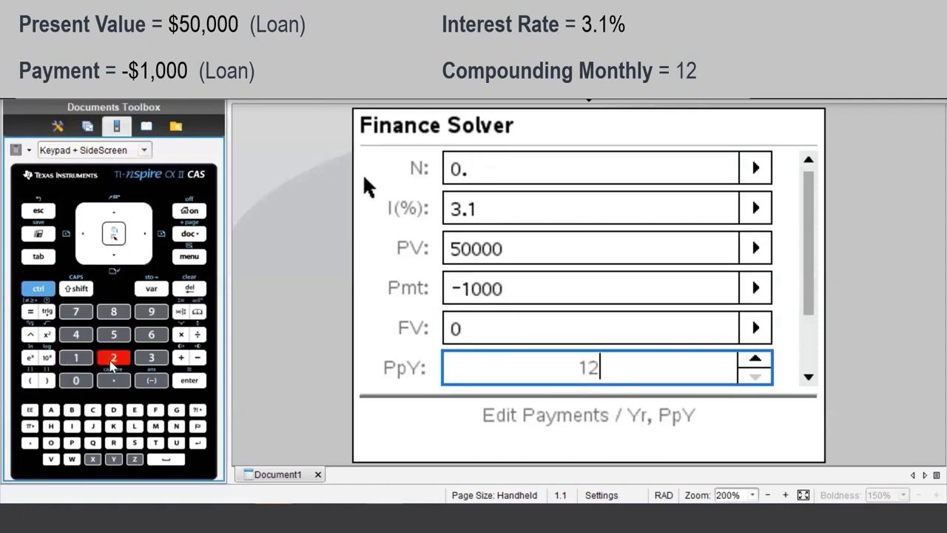
{"action": "left_click", "coordinate": [49, 258]}
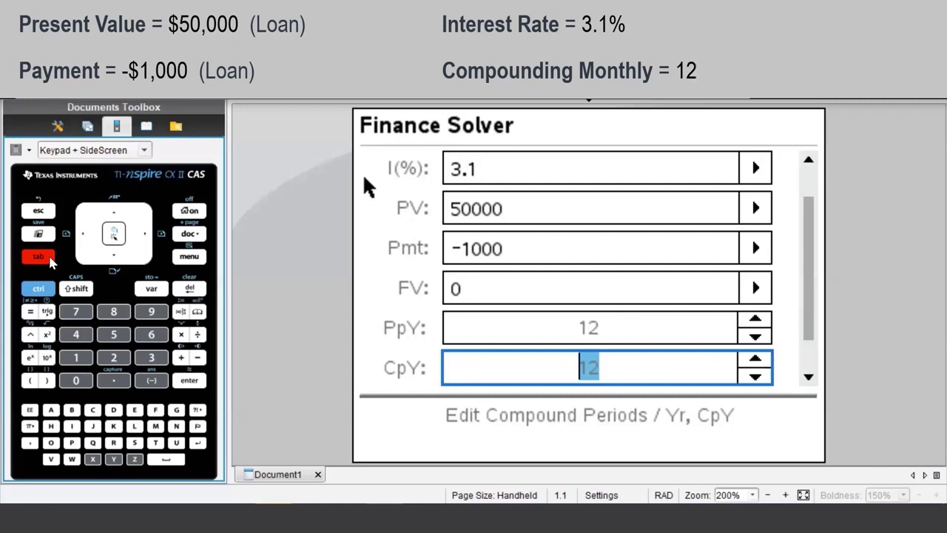
Solve for N, about 53.61 monthly payments, then begin entering a new N.
{"action": "left_click", "coordinate": [44, 257]}
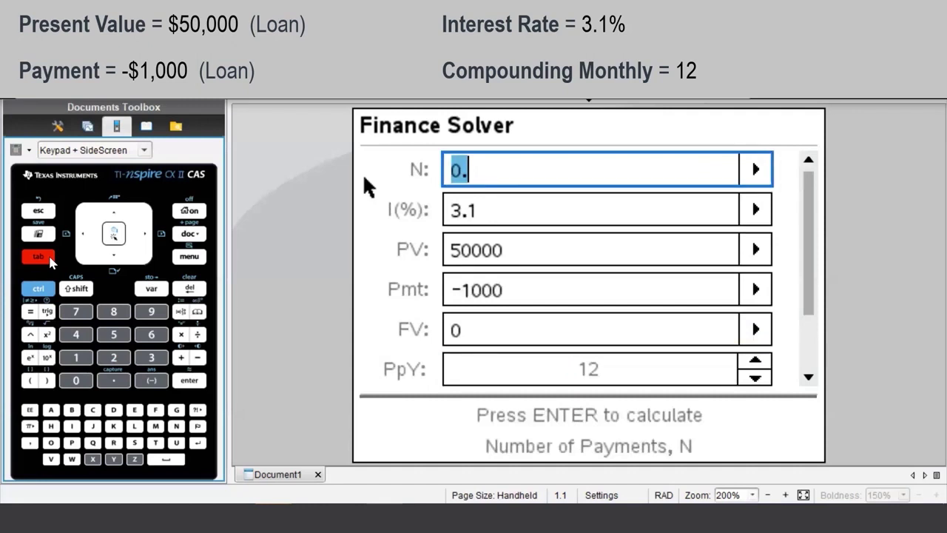
{"action": "left_click", "coordinate": [190, 381]}
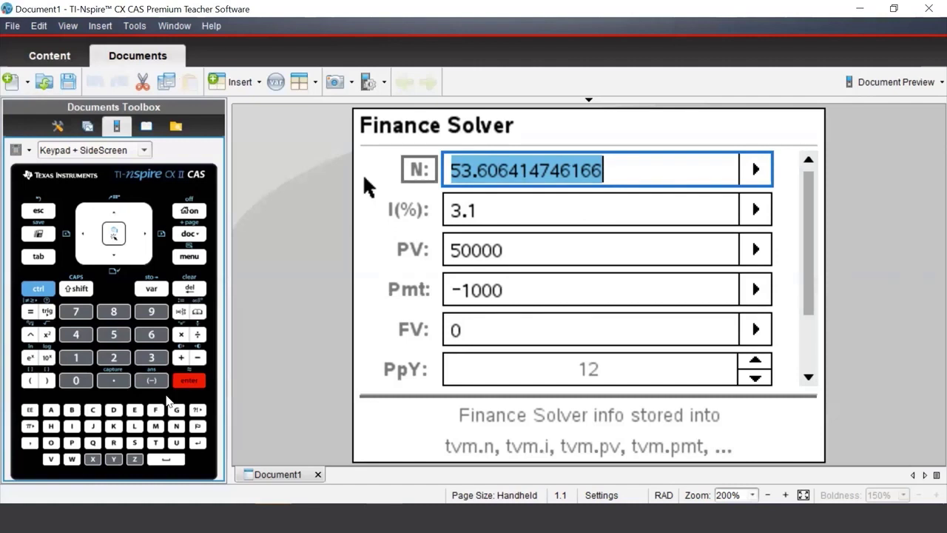
{"action": "left_click", "coordinate": [81, 362]}
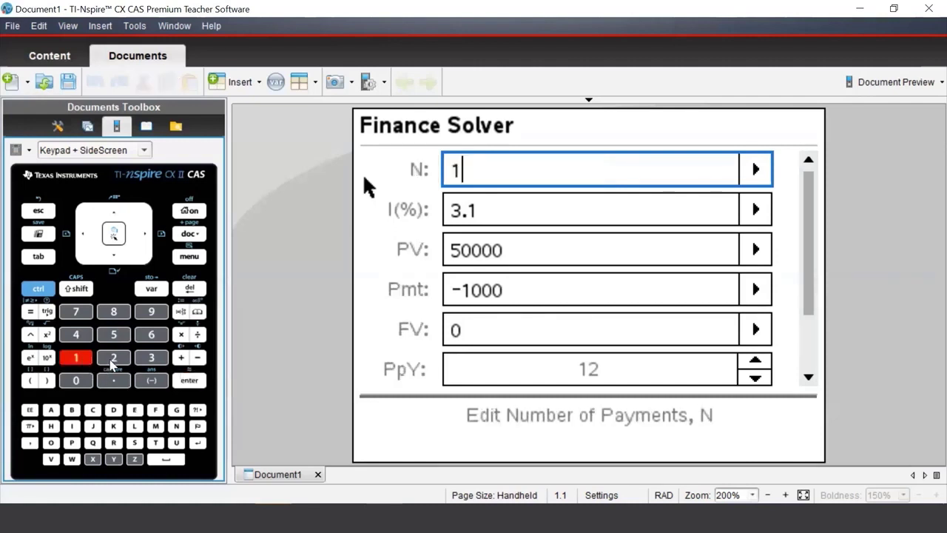
With N at 12, solve FV (about -39400.24), then reset FV to 0.
{"action": "left_click", "coordinate": [112, 360]}
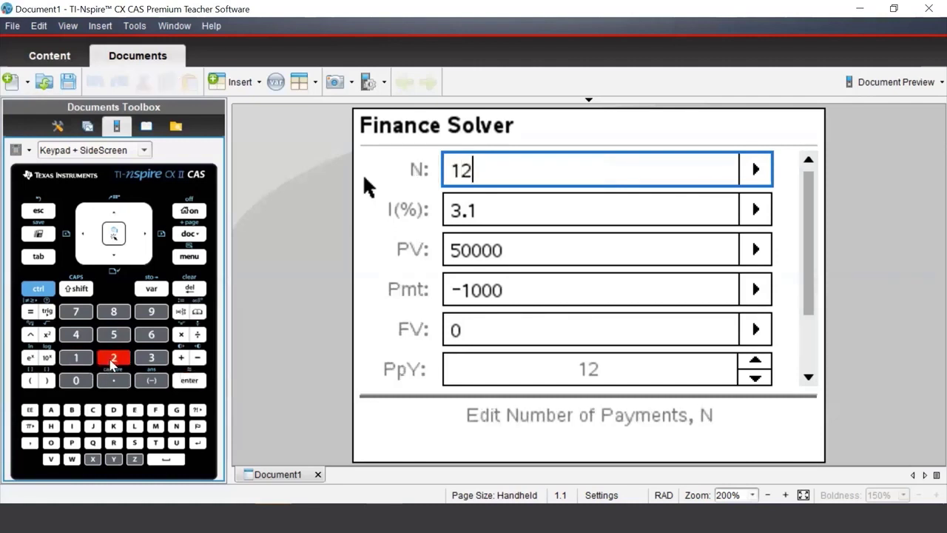
{"action": "left_click", "coordinate": [46, 259]}
{"action": "left_click", "coordinate": [46, 259]}
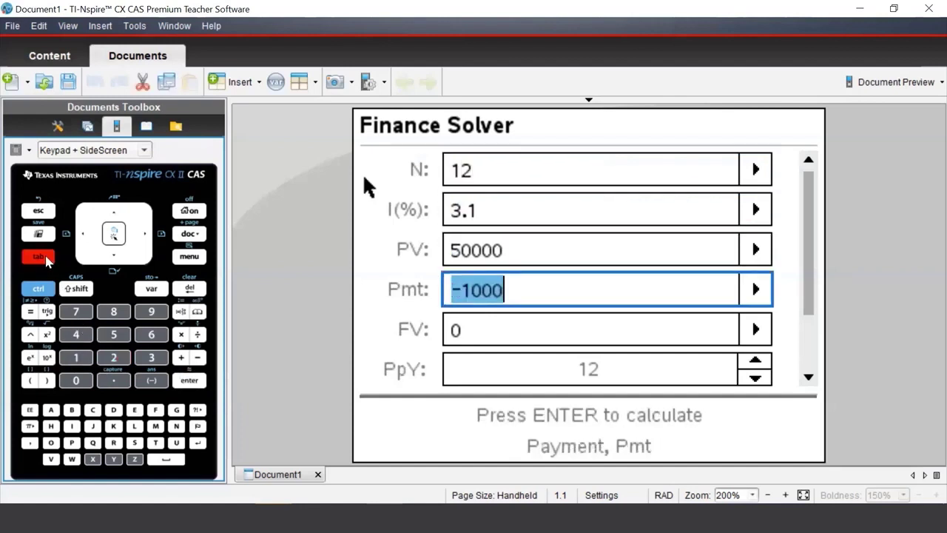
{"action": "left_click", "coordinate": [45, 259]}
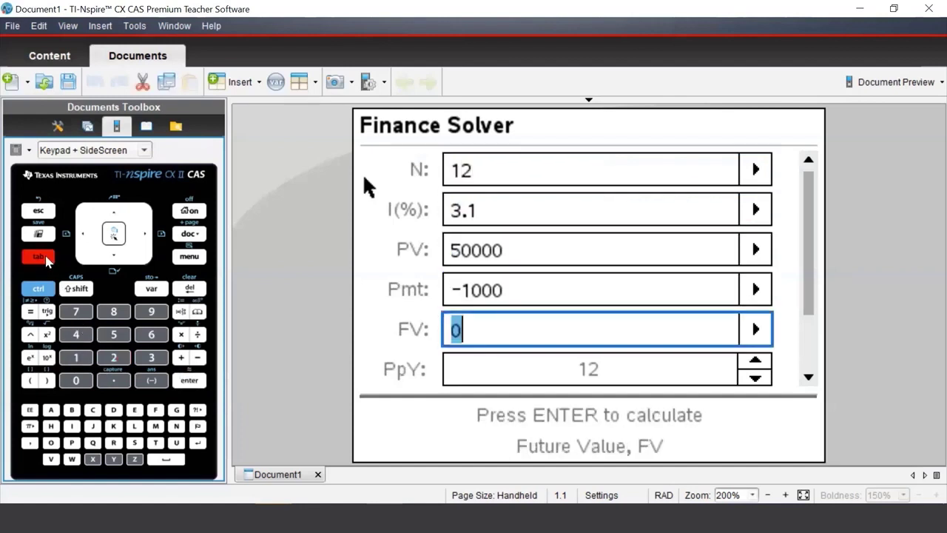
{"action": "left_click", "coordinate": [189, 381]}
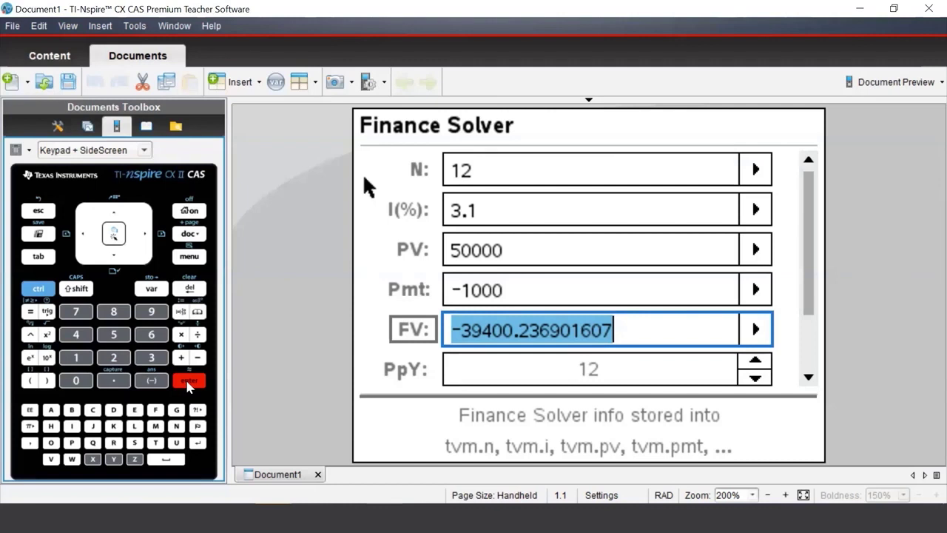
{"action": "left_click", "coordinate": [75, 383]}
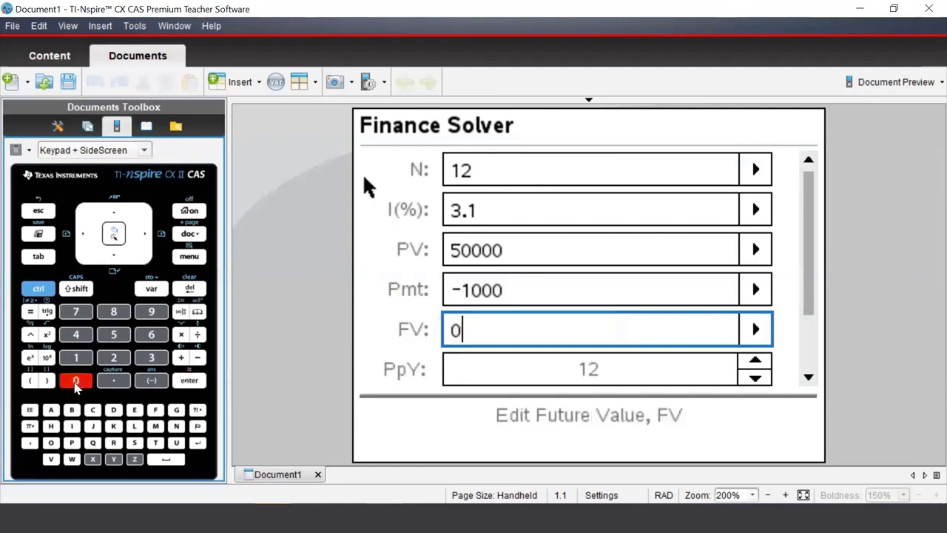
Change N to 48 payments, leaving the Pmt field selected for solving.
{"action": "left_click", "coordinate": [43, 254]}
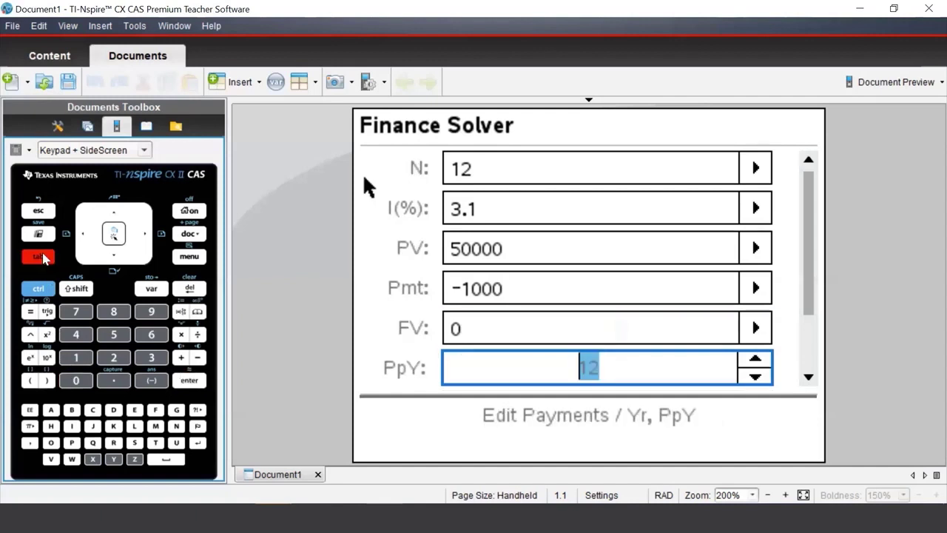
{"action": "left_click", "coordinate": [43, 254]}
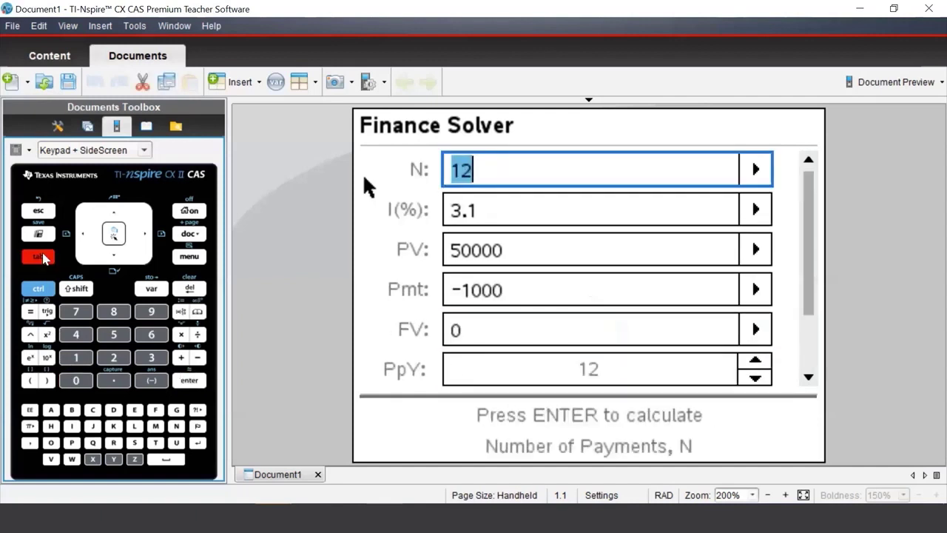
{"action": "left_click", "coordinate": [74, 335]}
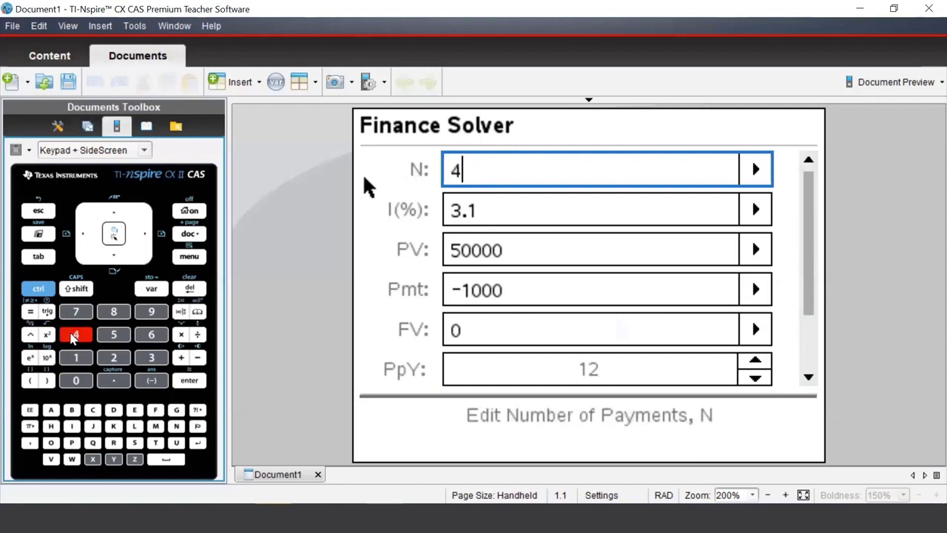
{"action": "left_click", "coordinate": [110, 314]}
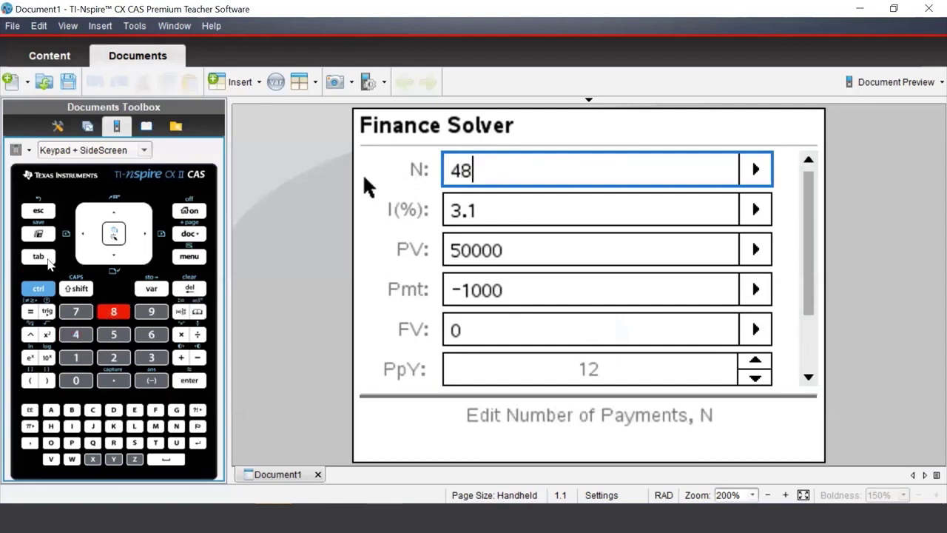
{"action": "left_click", "coordinate": [46, 257]}
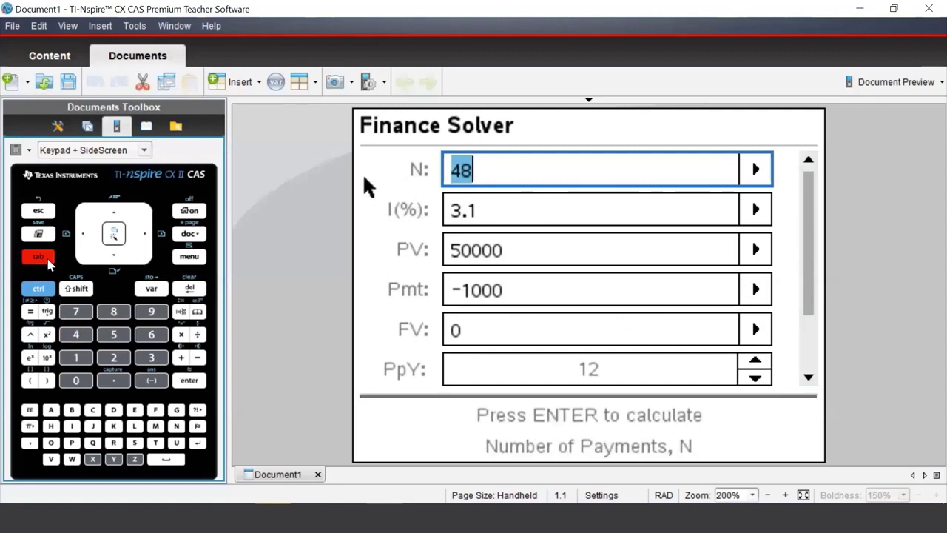
{"action": "left_click", "coordinate": [43, 257]}
{"action": "left_click", "coordinate": [43, 257]}
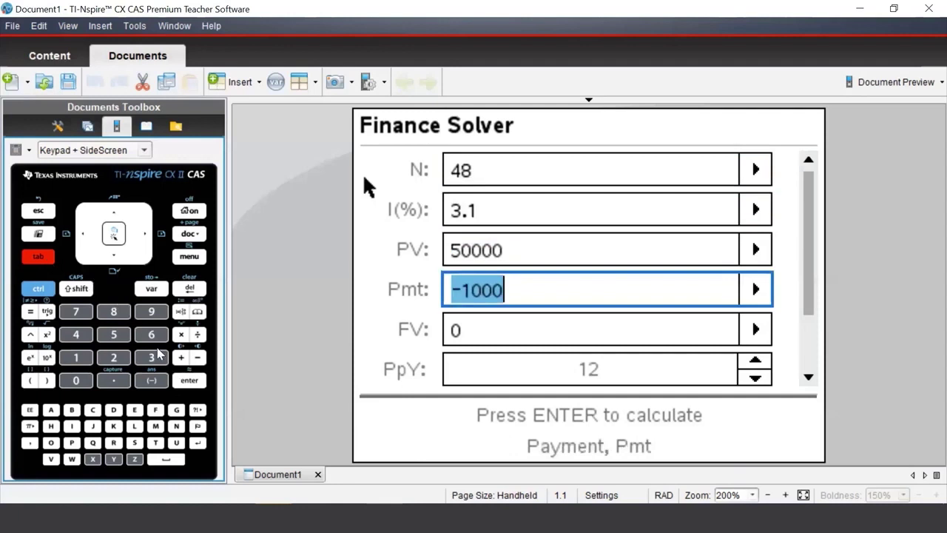